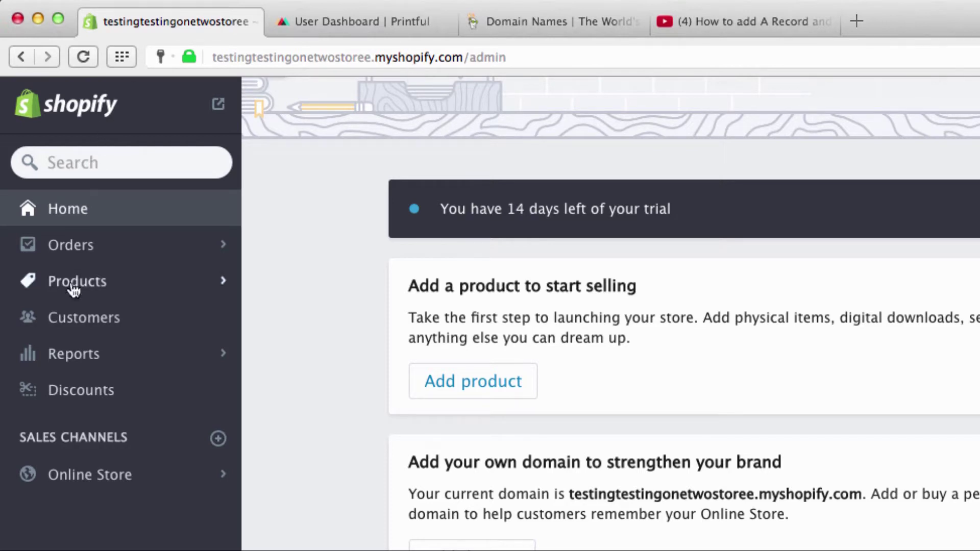
Go to the Online Store Domains page in the Shopify admin.
click(111, 482)
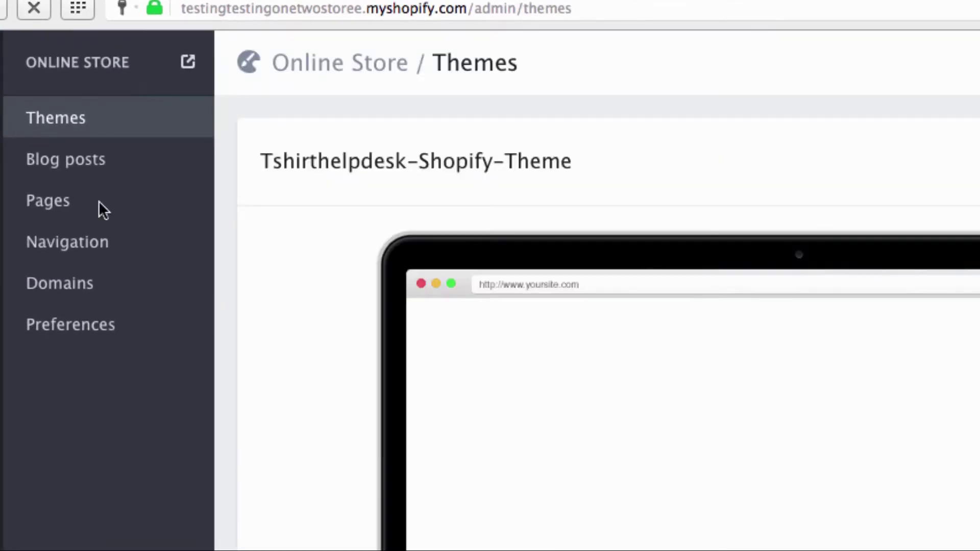
click(83, 287)
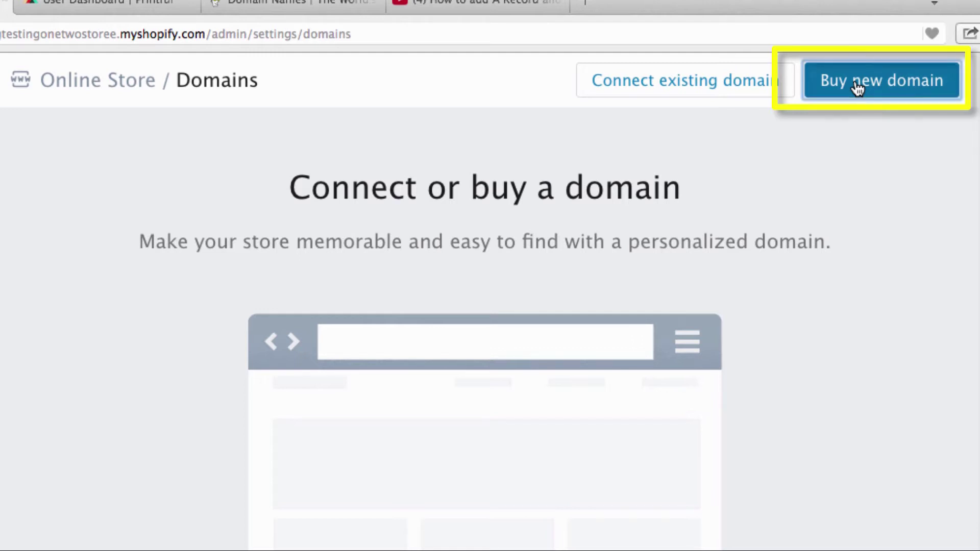
Bring up the Buy new domain dialog offering .com at $14.00 USD/year, then dismiss it.
click(856, 84)
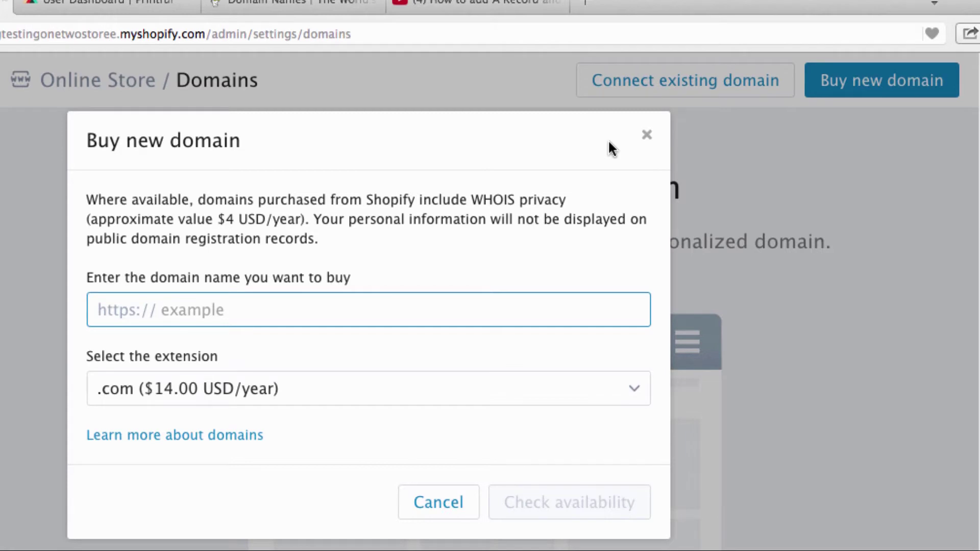
click(648, 136)
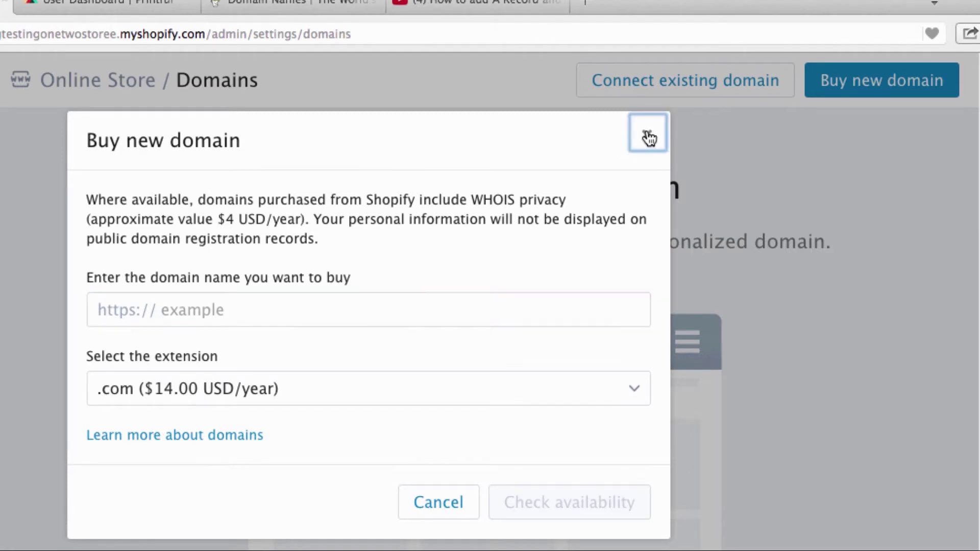
Close the purchase dialog, choose Connect existing domain, and switch over to GoDaddy.
click(648, 137)
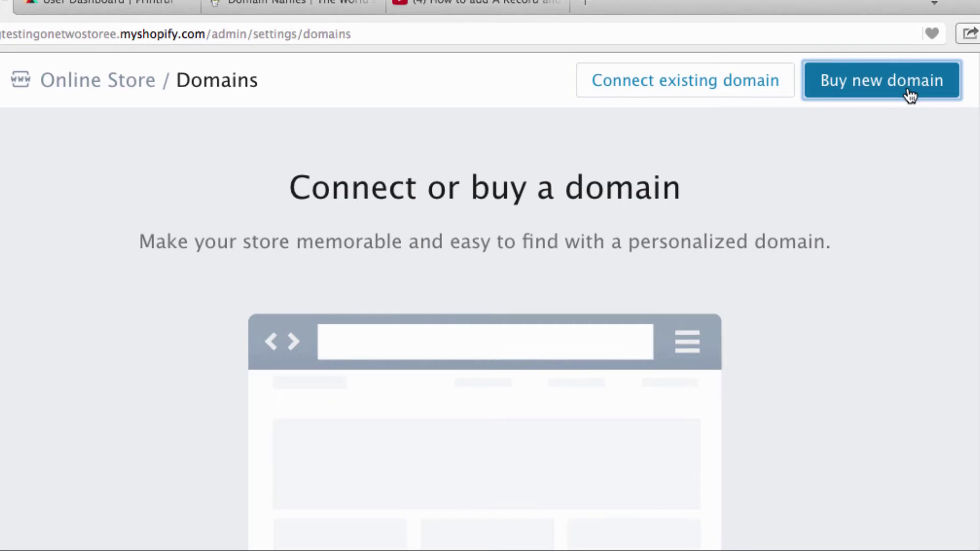
click(712, 83)
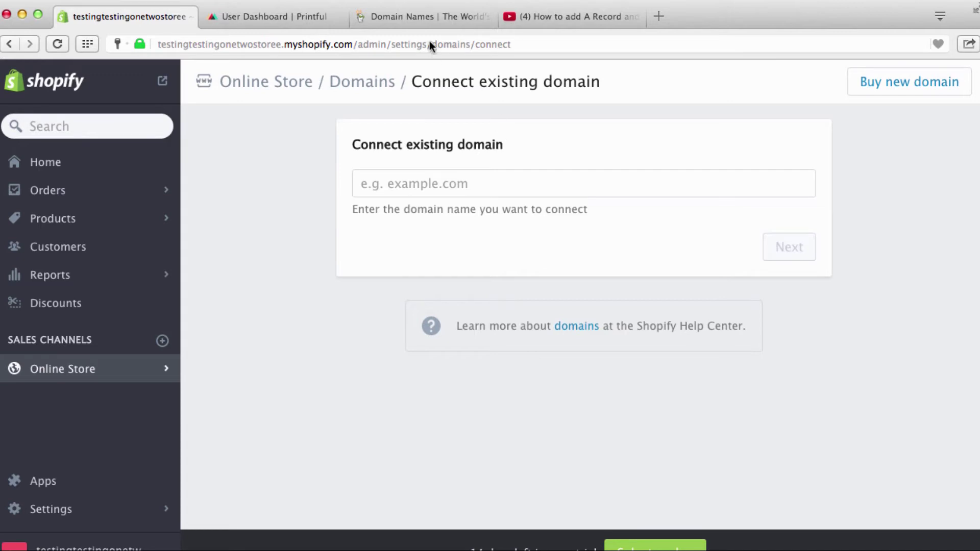
click(428, 16)
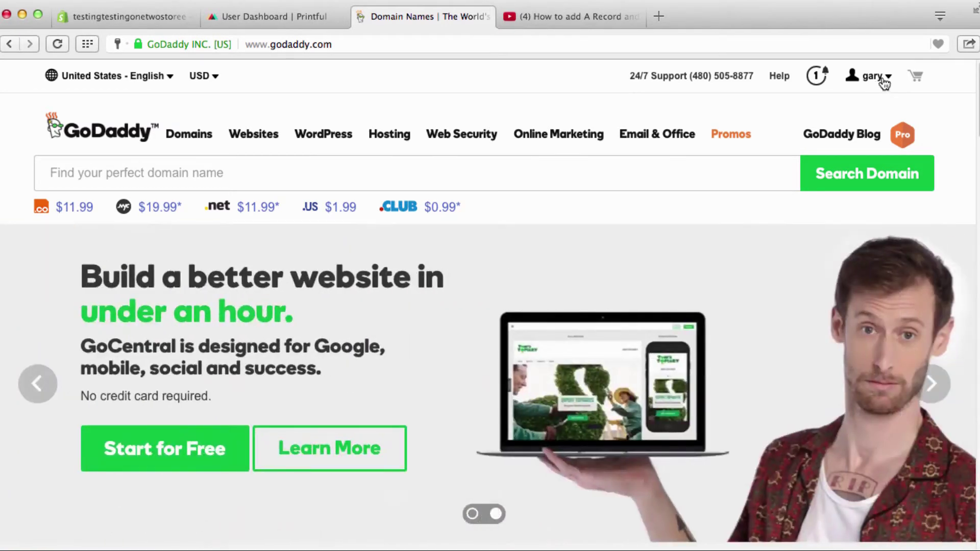
Go to GoDaddy's My Account page listing Domains, Web Hosting and Workspace Email.
click(877, 77)
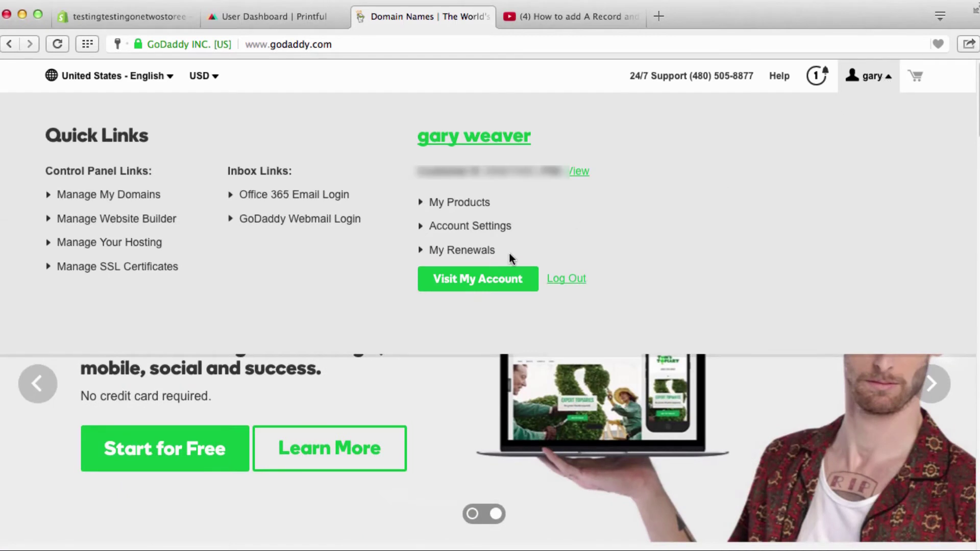
click(484, 285)
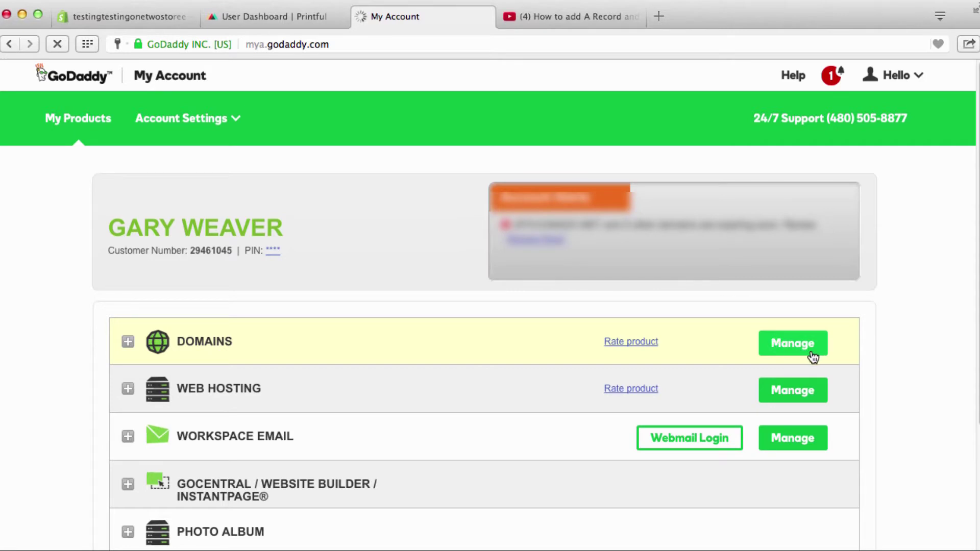
Manage GoDaddy domains and bring up the actions menu for relaxingvapor.com.
click(791, 351)
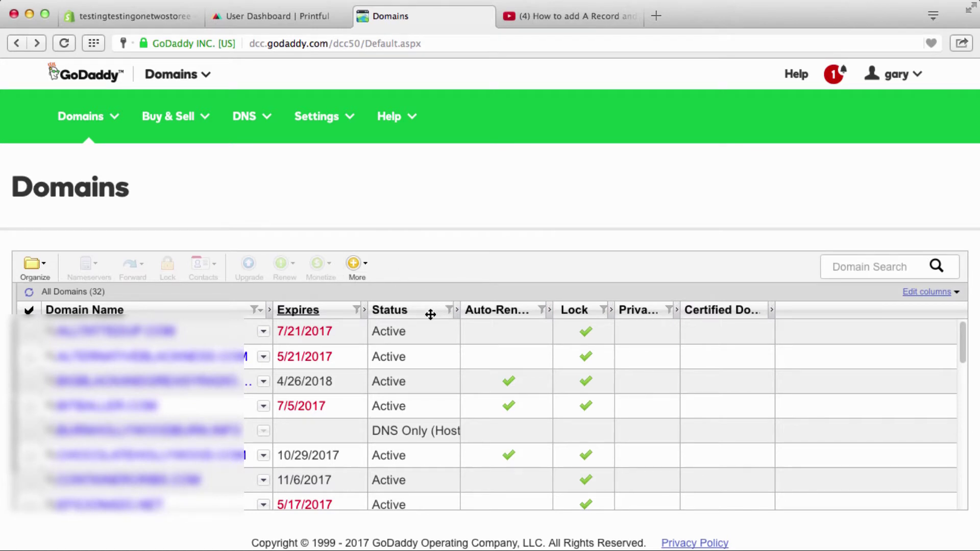
scroll(206, 393, down, 4)
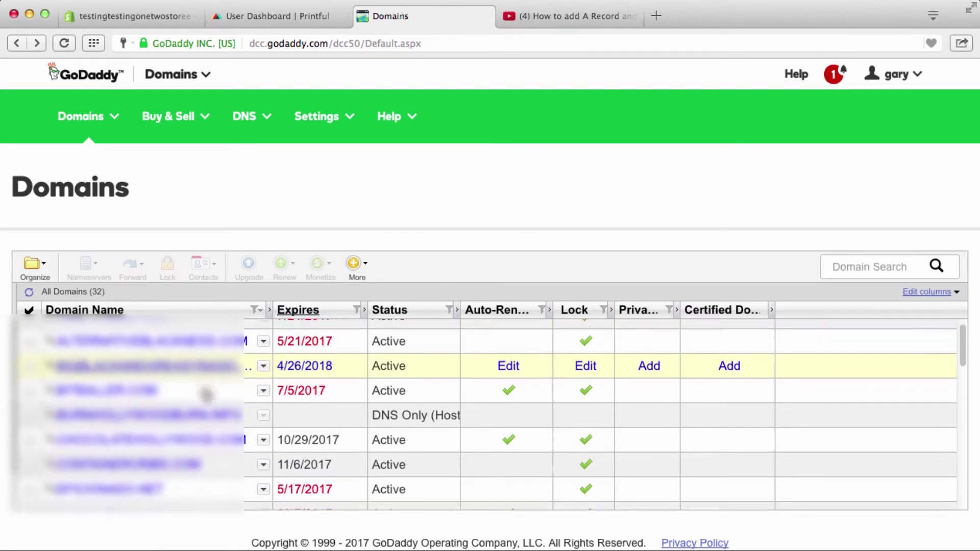
scroll(207, 393, down, 3)
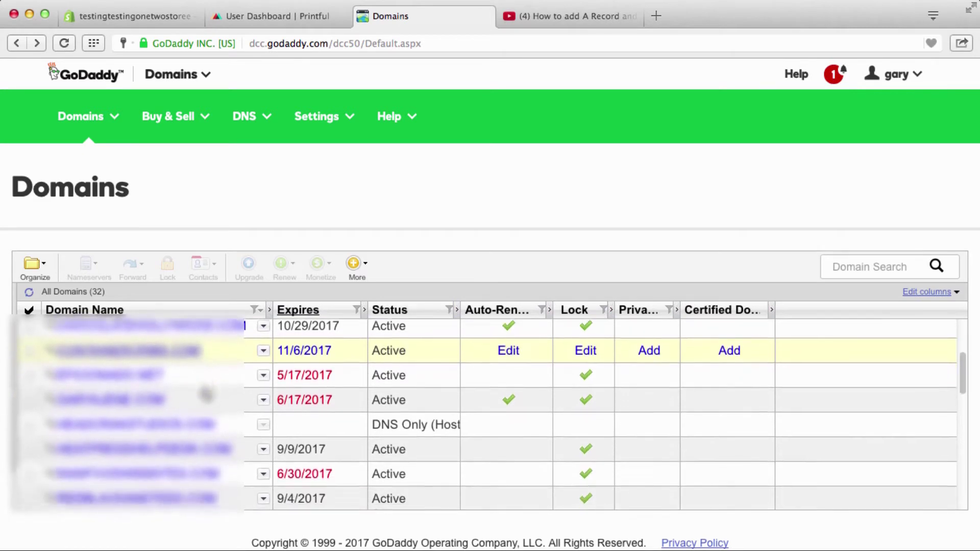
scroll(207, 394, down, 1)
scroll(206, 394, down, 1)
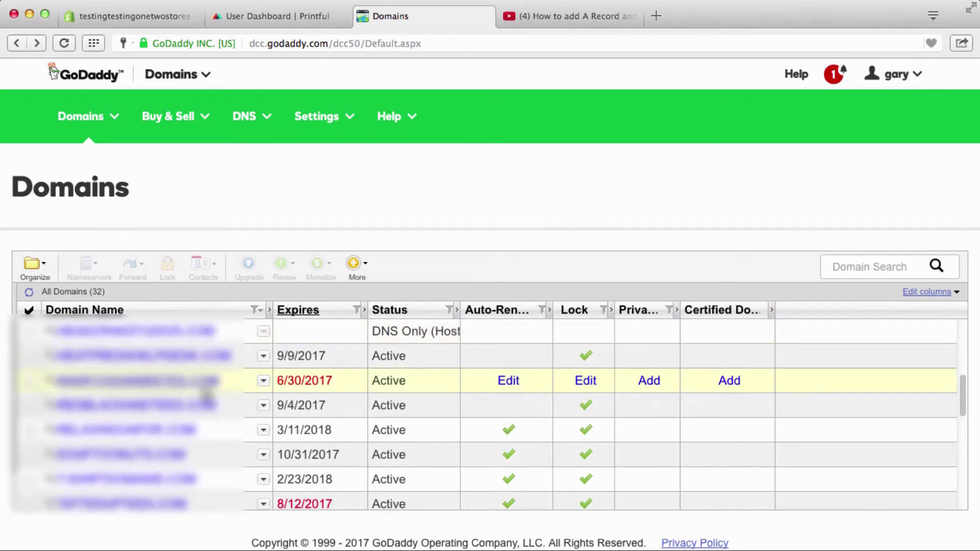
scroll(206, 394, down, 2)
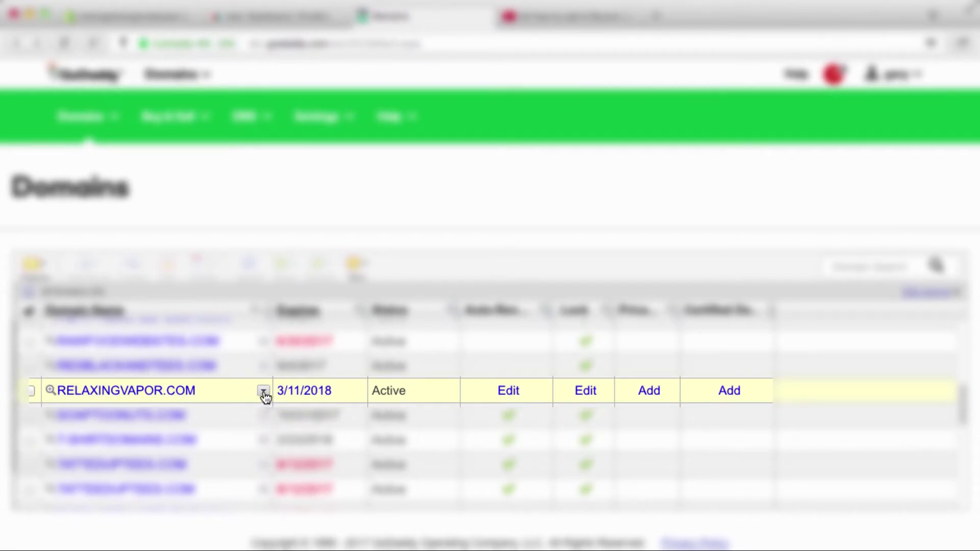
click(264, 392)
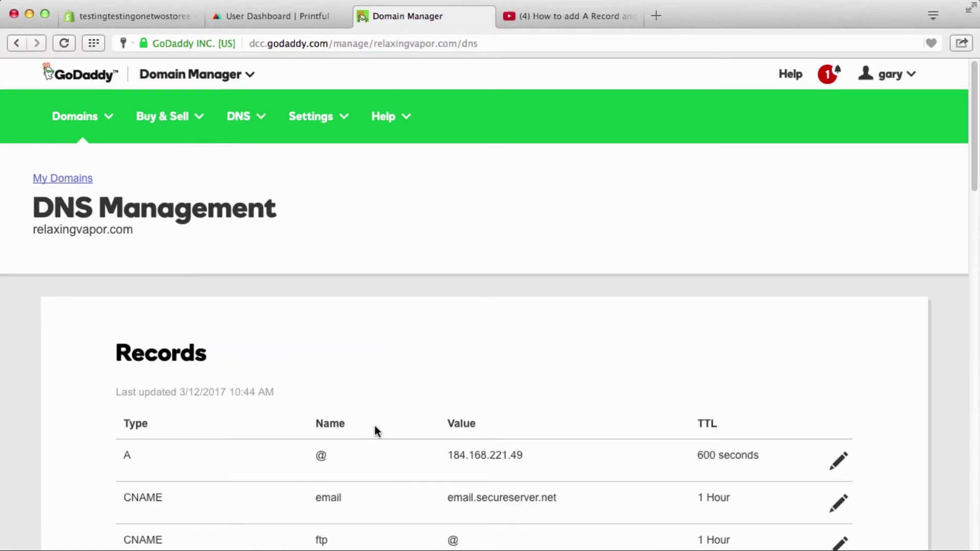
Review relaxingvapor.com's DNS records and copy the domain name from the page heading.
scroll(375, 431, down, 5)
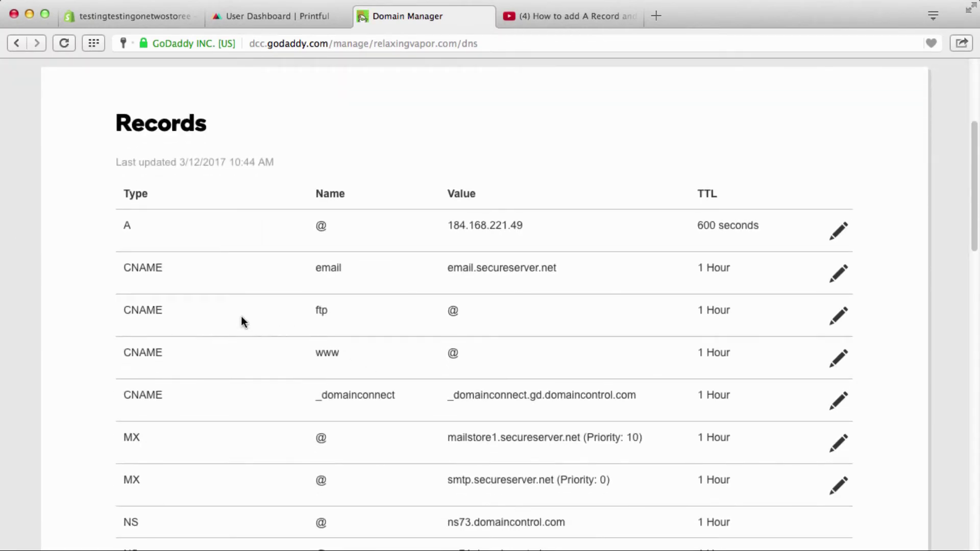
scroll(316, 324, down, 2)
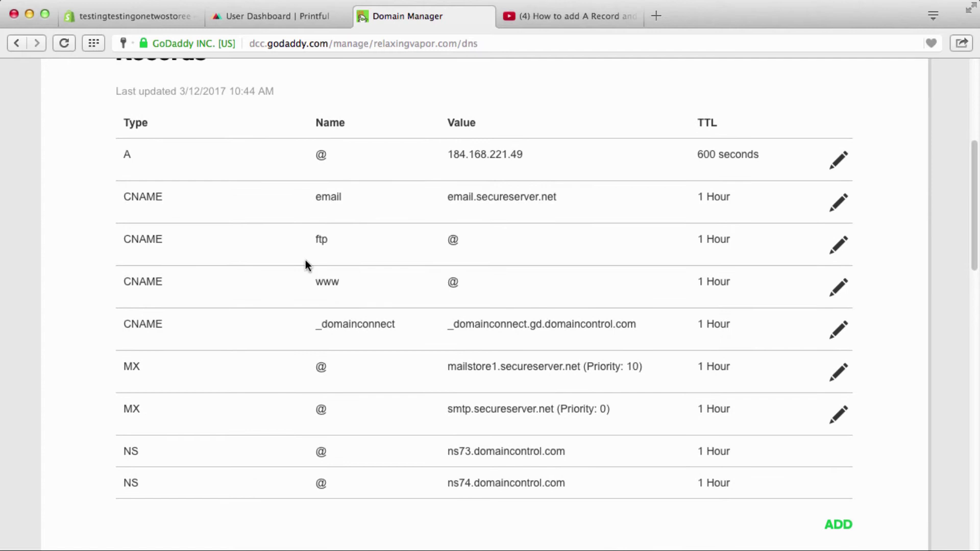
scroll(494, 328, up, 1)
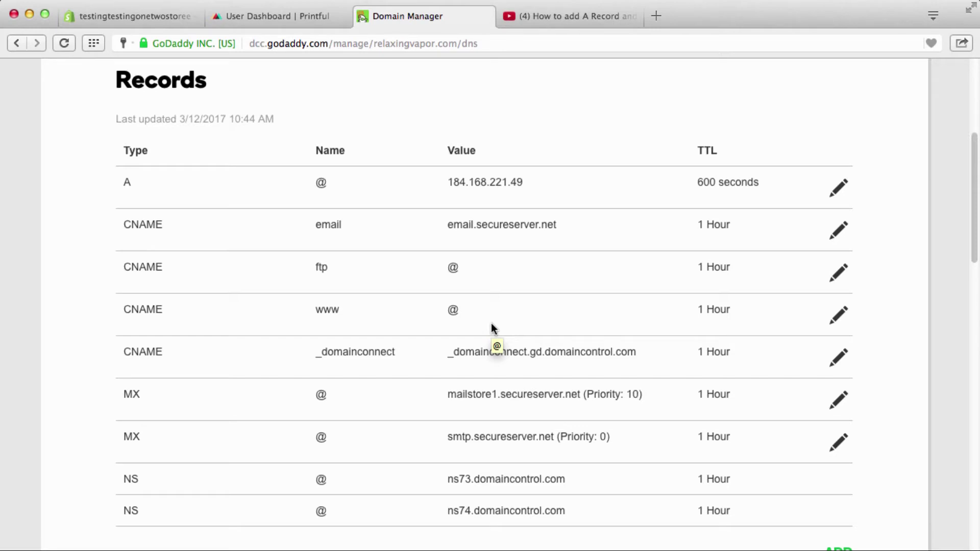
scroll(491, 324, up, 5)
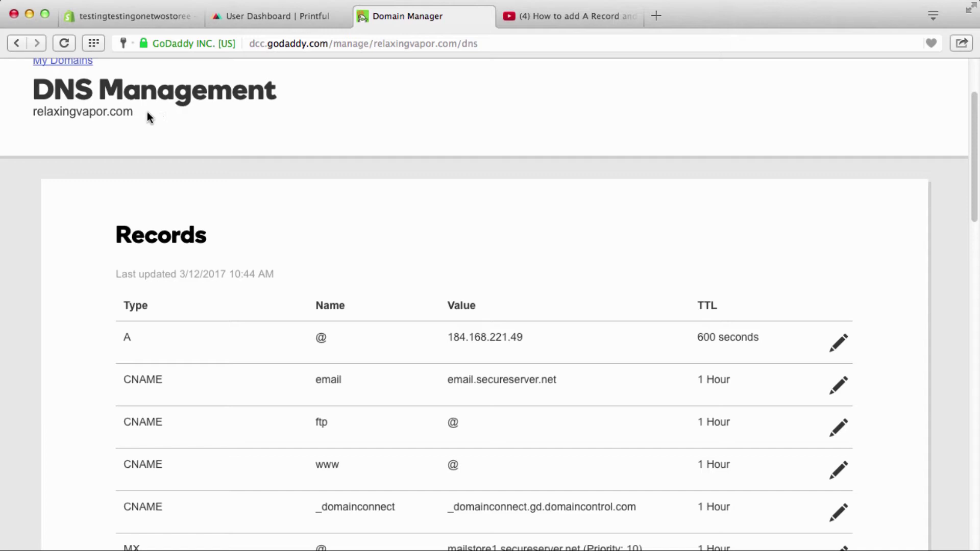
drag(132, 113, 84, 112)
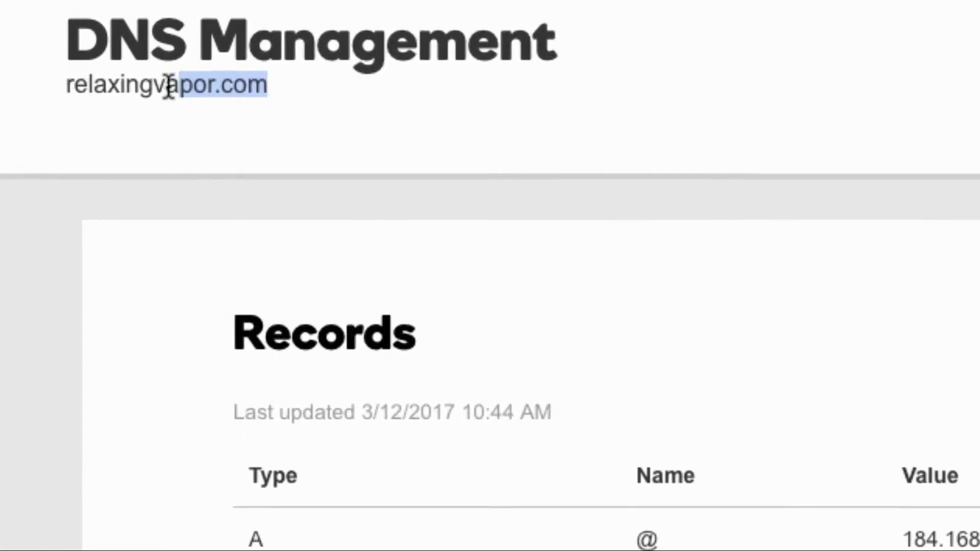
drag(168, 87, 63, 96)
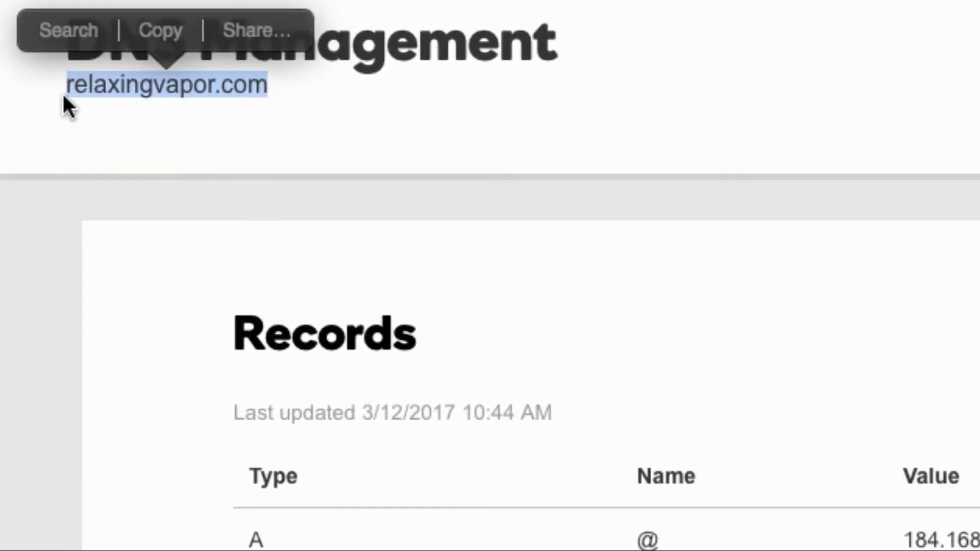
click(161, 31)
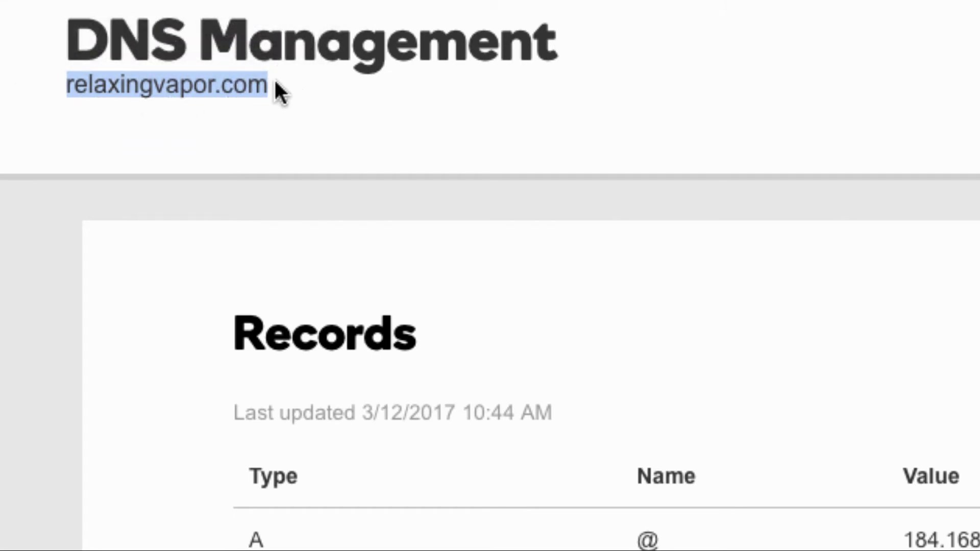
Paste relaxingvapor.com into Shopify's domain field, submit it, and choose Connect manually.
click(148, 3)
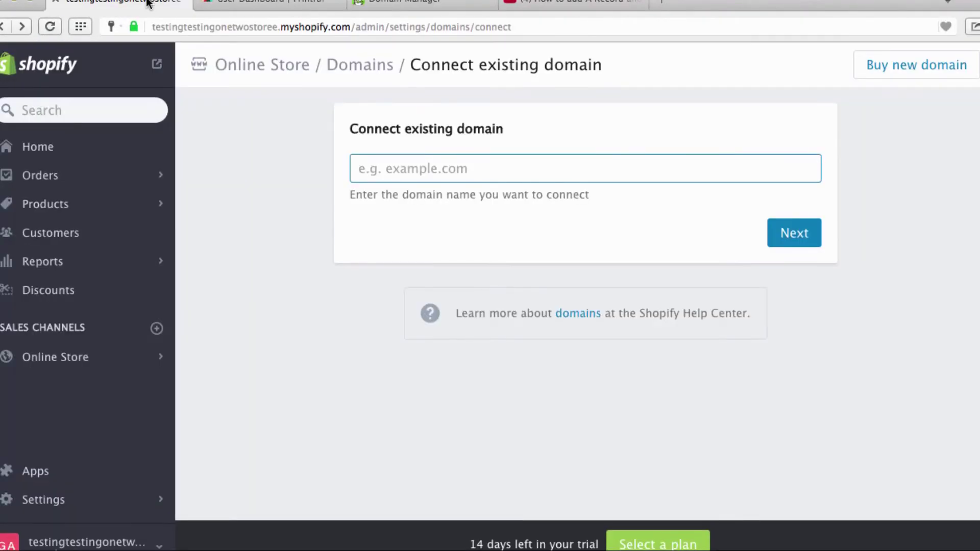
click(443, 168)
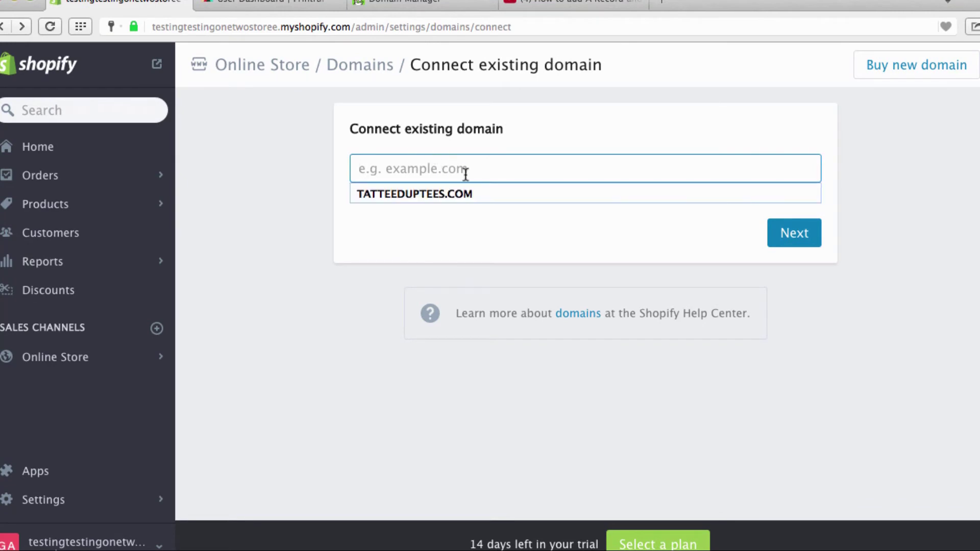
key(super+v)
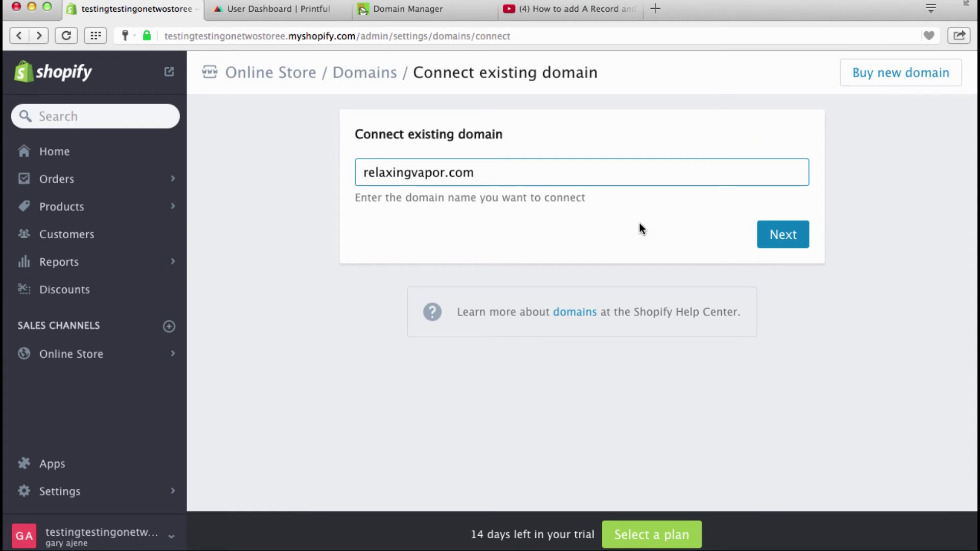
click(781, 239)
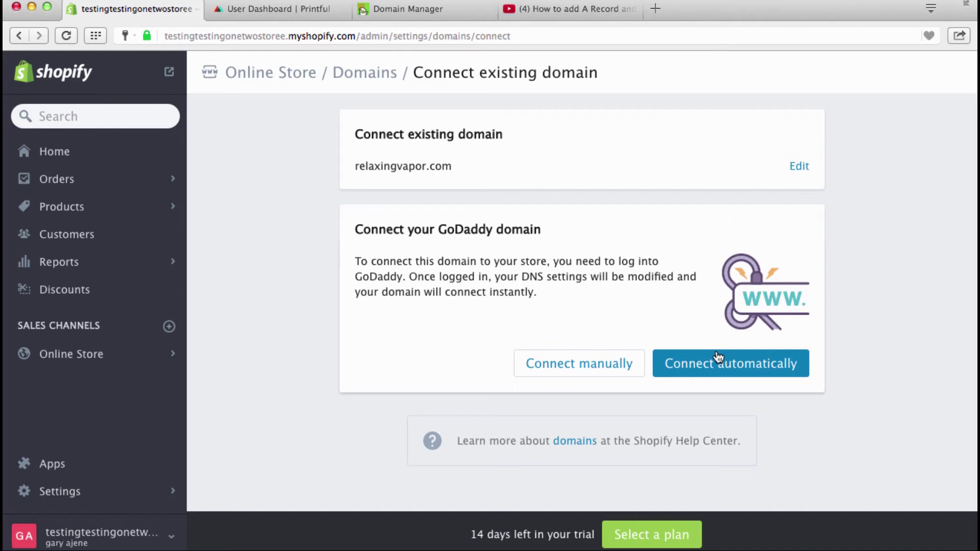
click(581, 366)
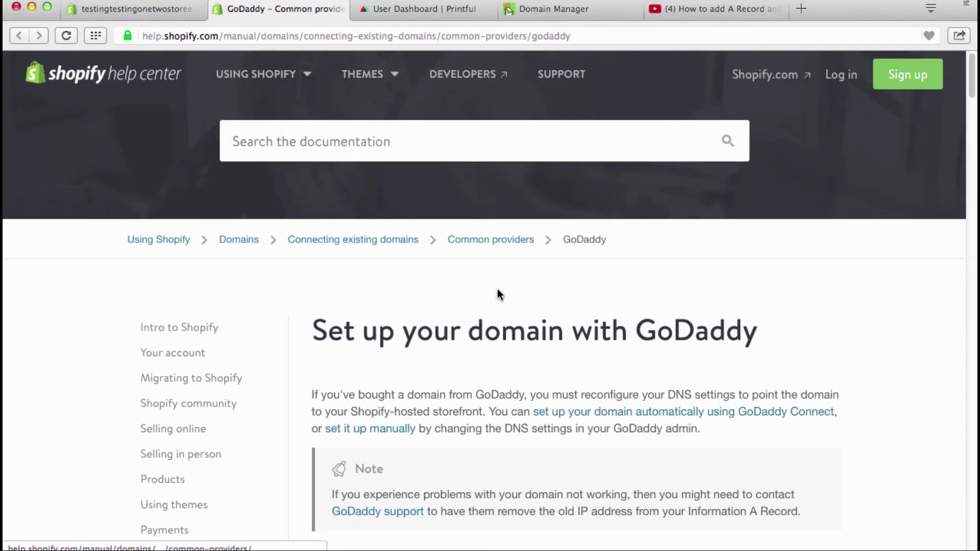
Skim the GoDaddy setup guide, then return to Shopify's Connect existing domain page.
scroll(516, 390, down, 2)
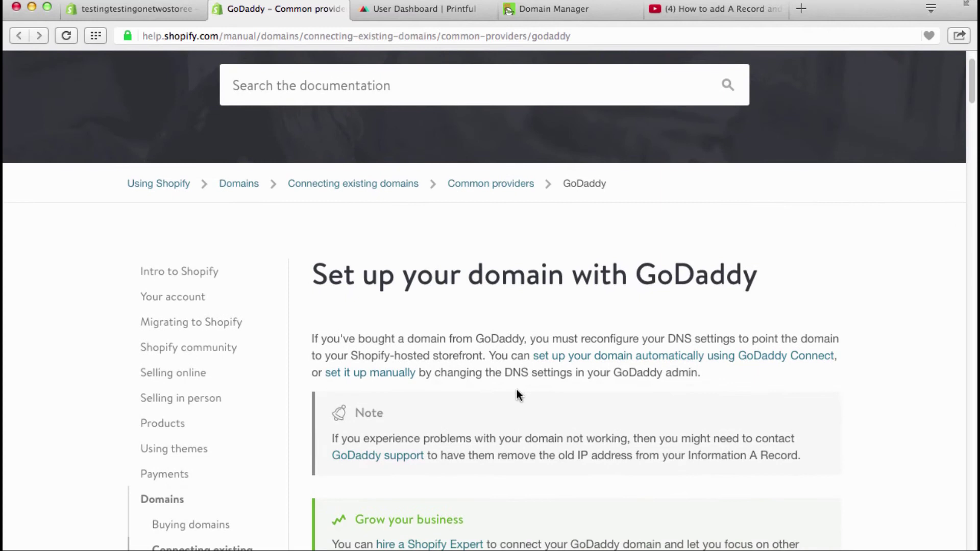
scroll(516, 394, up, 1)
click(184, 11)
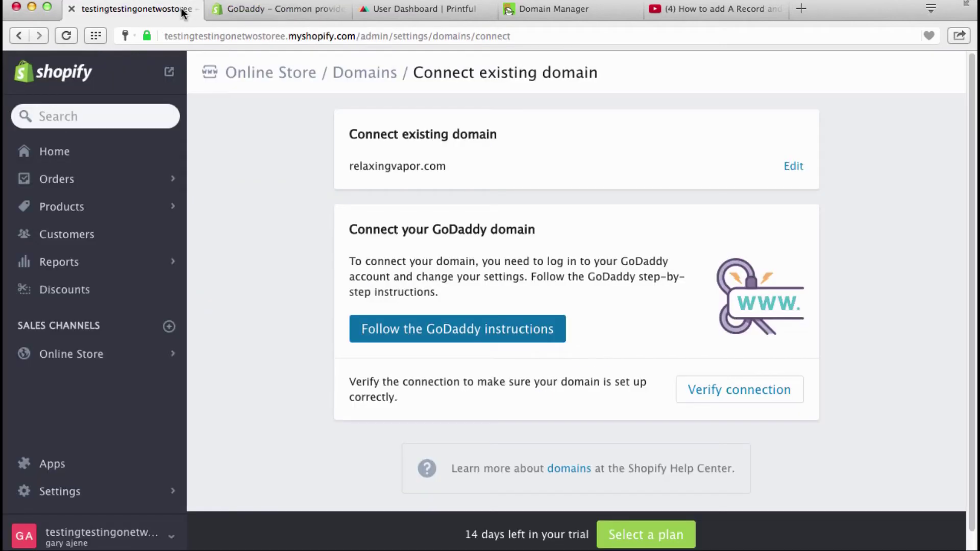
Verify relaxingvapor.com's connection and copy the correct A record IP 23.227.38.32.
click(719, 401)
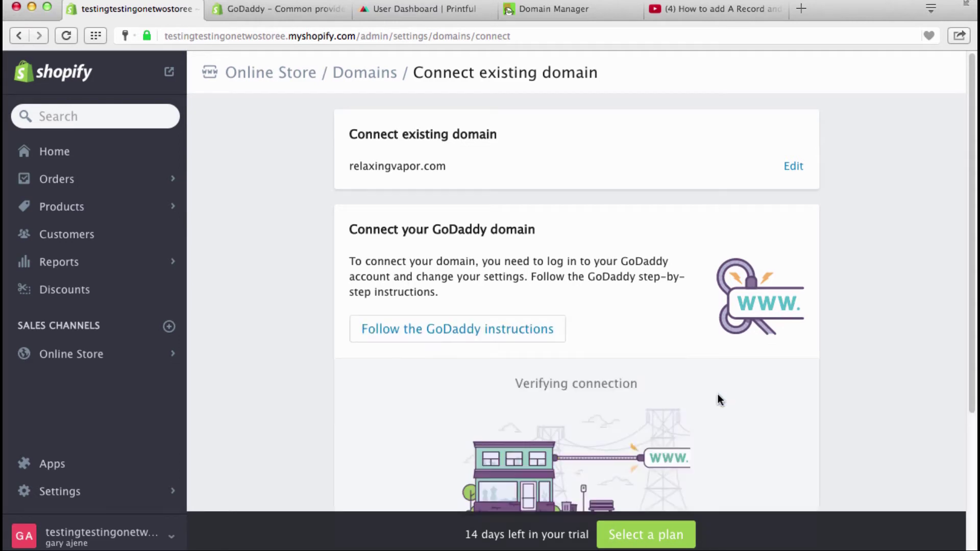
scroll(719, 401, down, 5)
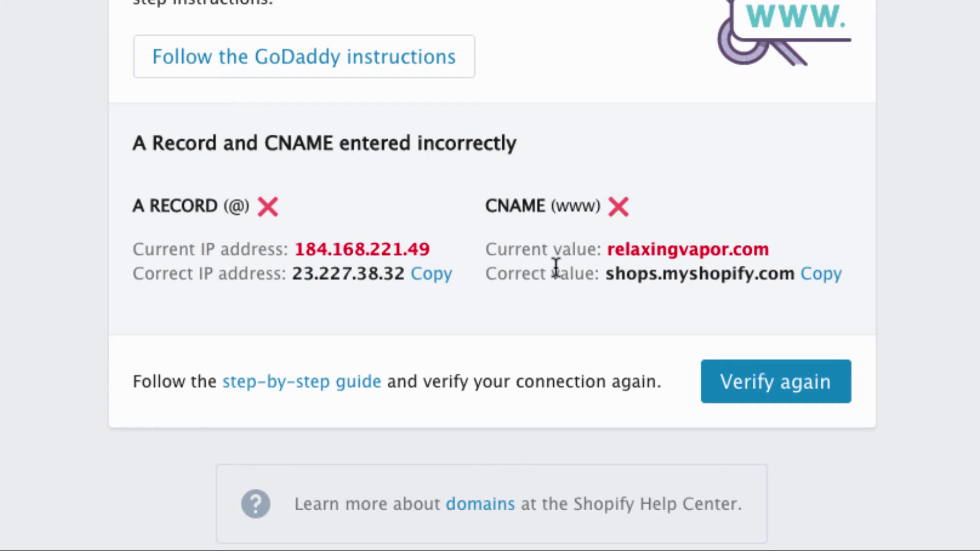
scroll(556, 268, up, 3)
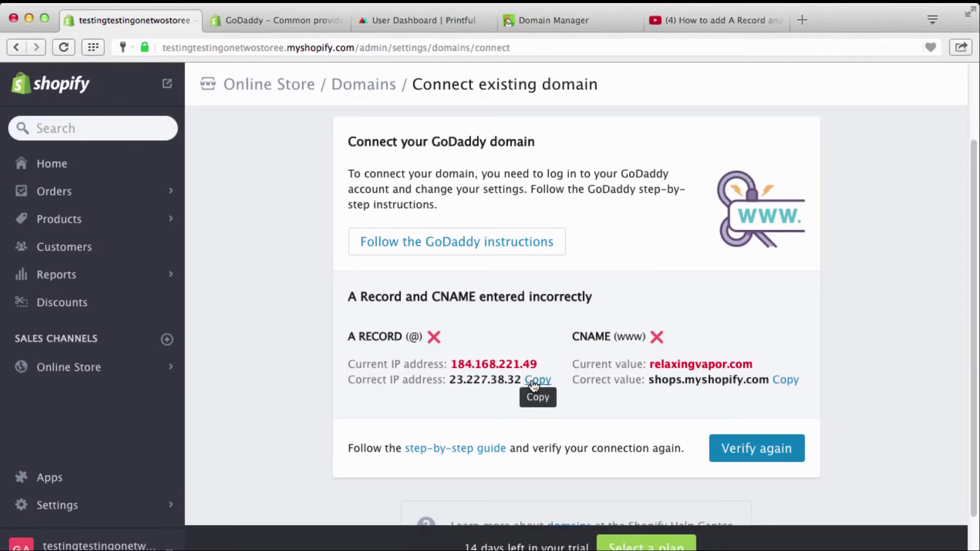
click(533, 382)
Edit the @ A record pointing to 184.168.221.49 in GoDaddy DNS Management.
click(554, 19)
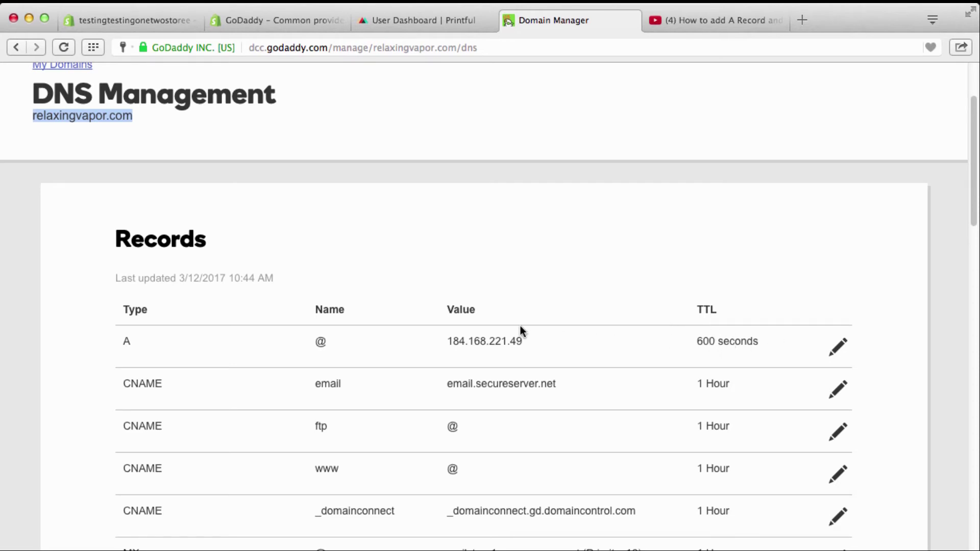
scroll(510, 431, down, 3)
scroll(510, 424, up, 3)
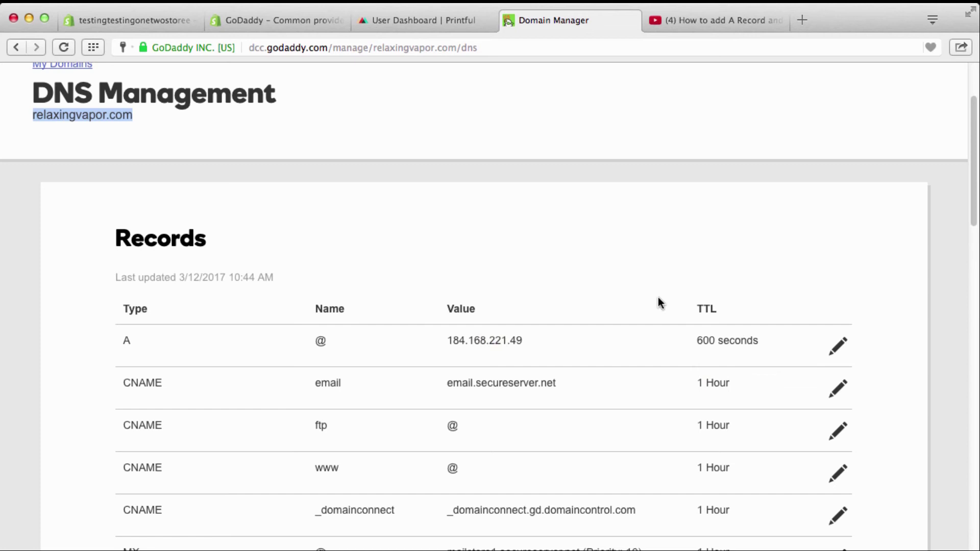
click(839, 348)
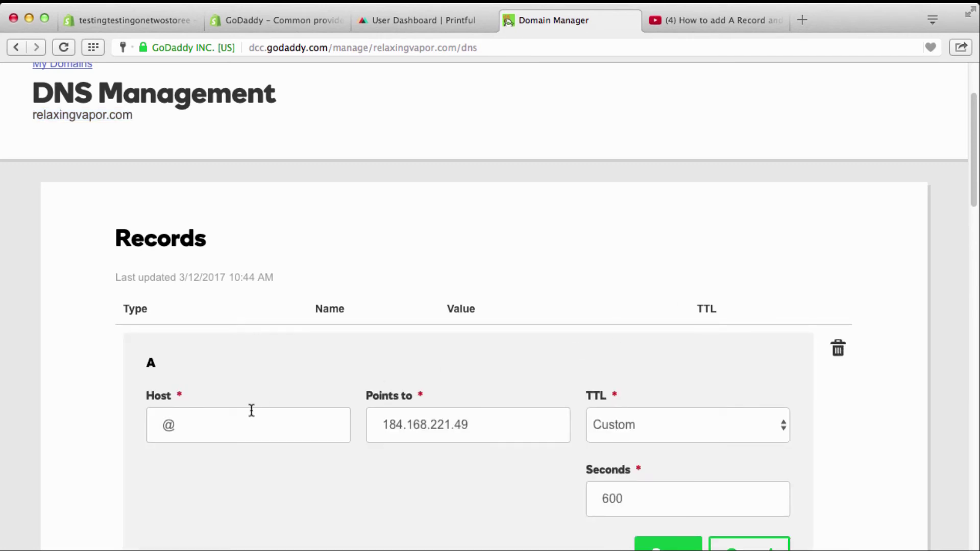
Change the @ A record from 184.168.221.49 to 23.227.38.32 and save it.
click(221, 426)
drag(220, 426, 163, 425)
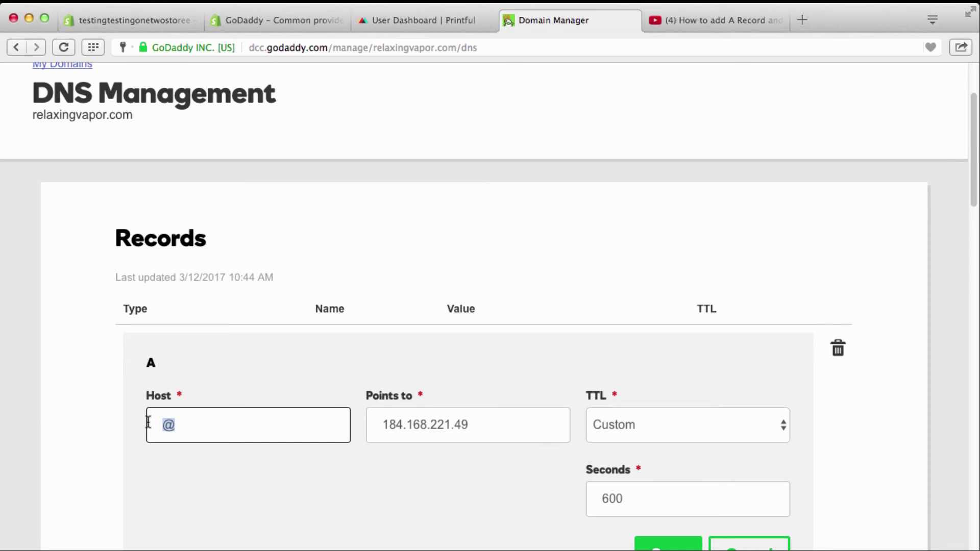
click(148, 421)
click(153, 22)
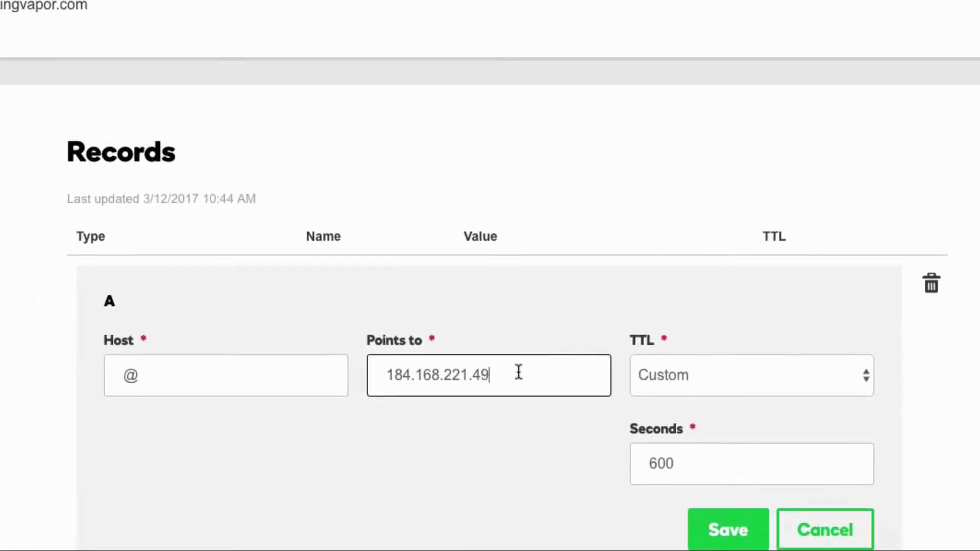
drag(518, 374, 375, 374)
key(ctrl+v)
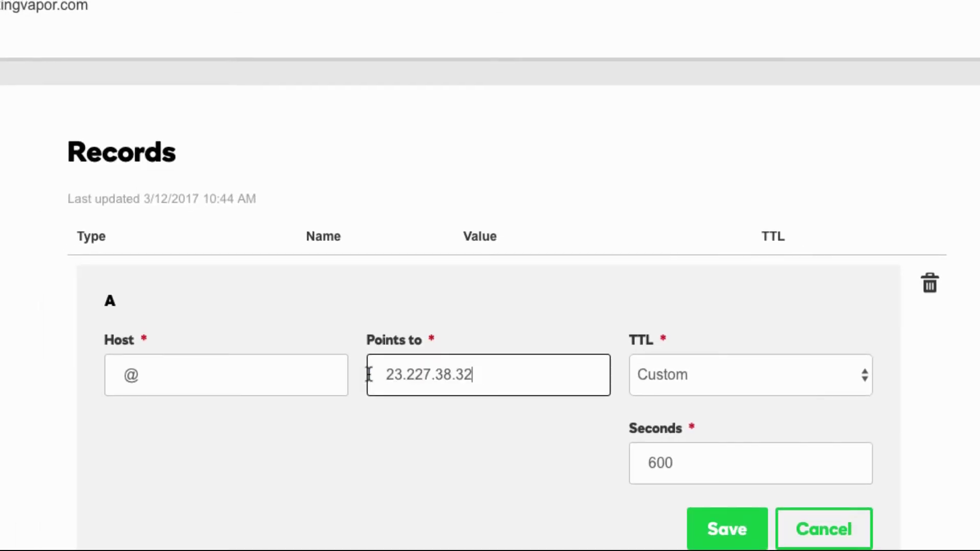
scroll(503, 361, down, 5)
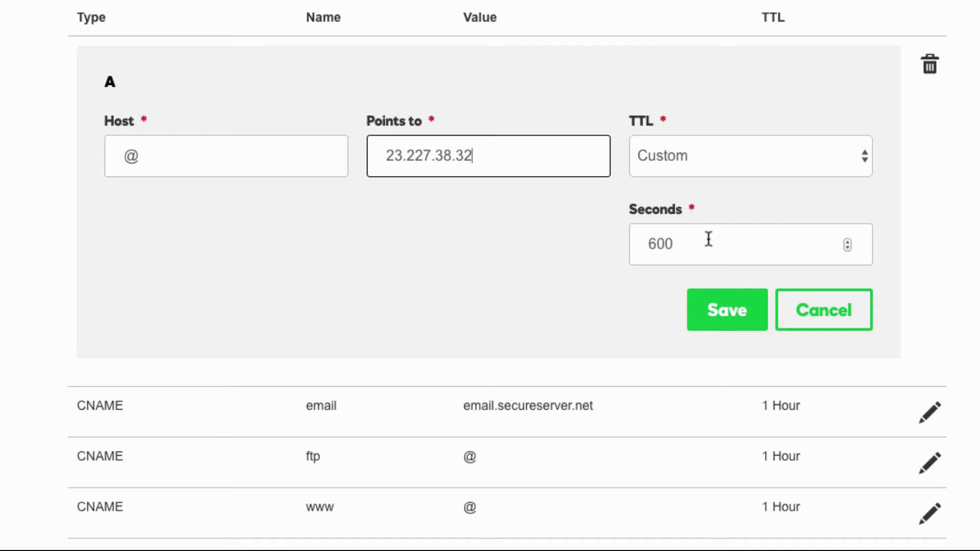
click(735, 306)
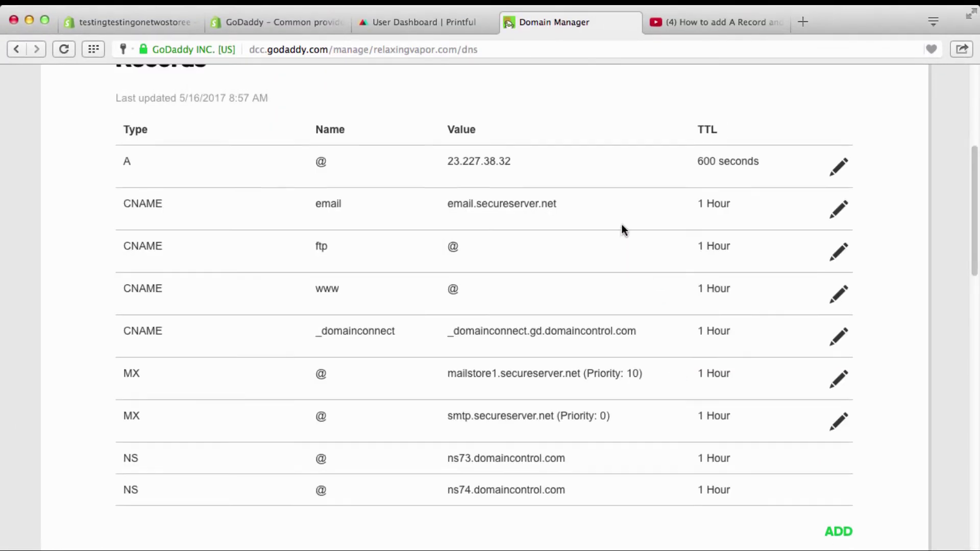
Copy Shopify's correct www CNAME value, shops.myshopify.com.
scroll(621, 225, up, 2)
scroll(621, 225, down, 2)
scroll(622, 229, up, 1)
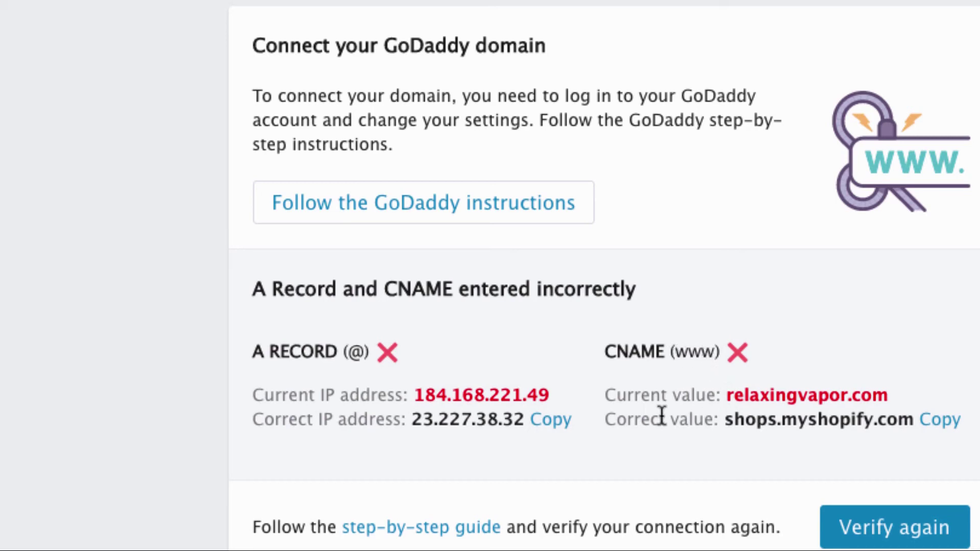
click(940, 428)
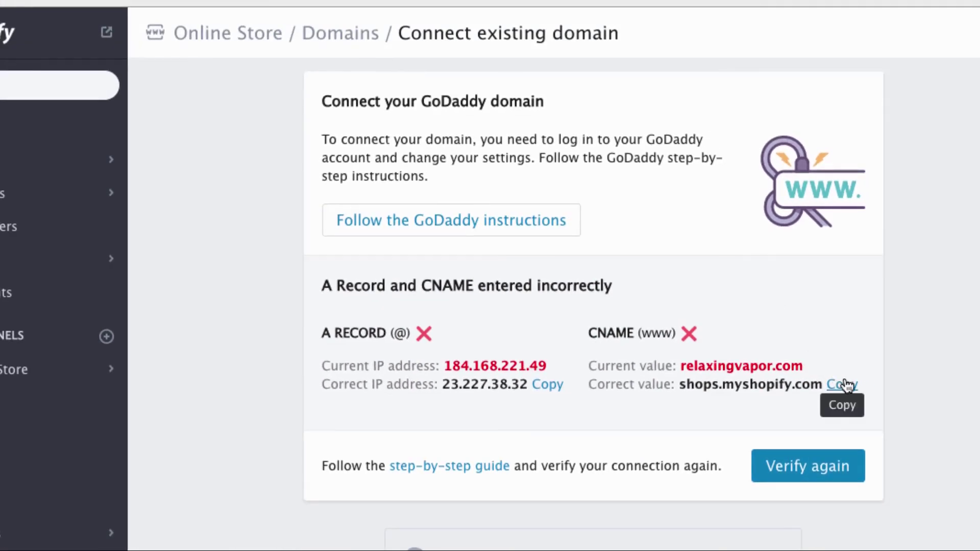
Replace the www CNAME target @ with shops.myshopify.com and save the record.
click(852, 391)
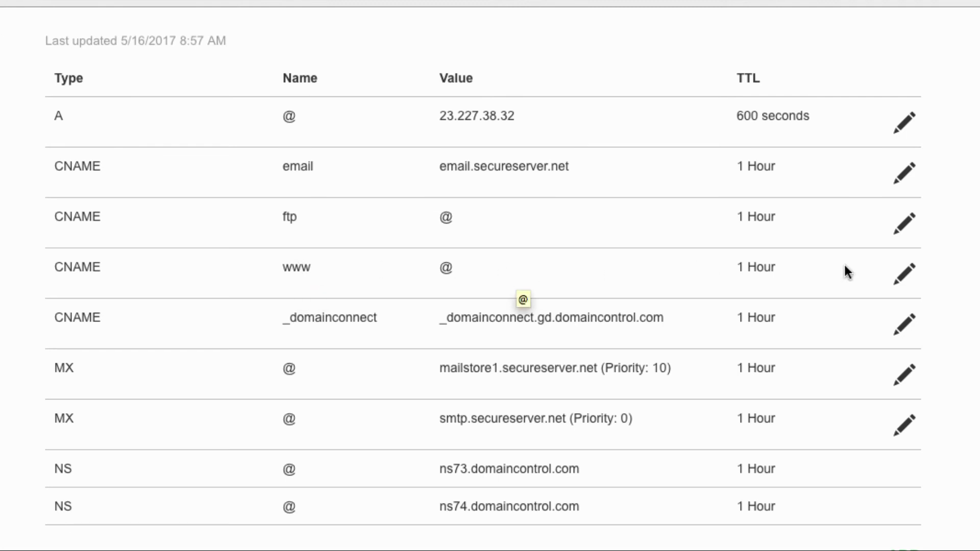
click(906, 274)
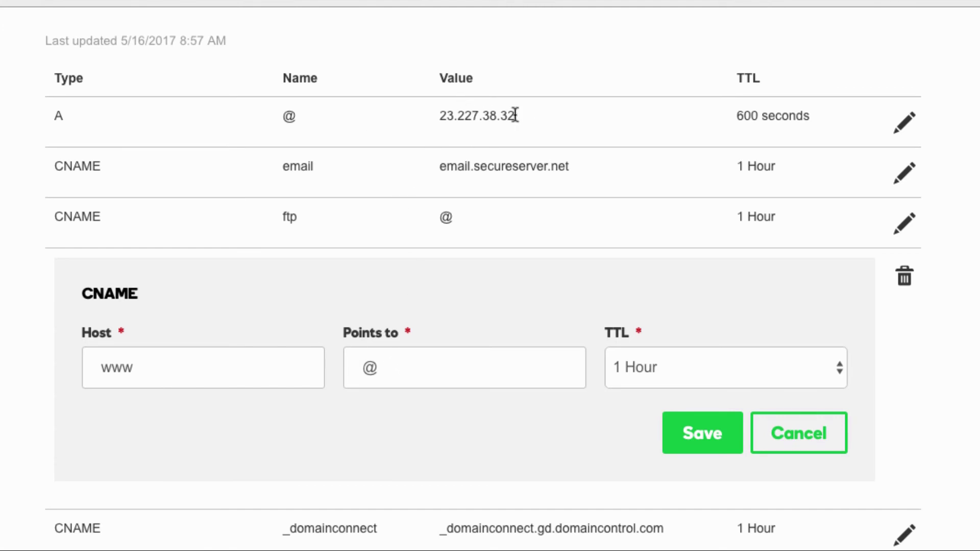
click(393, 373)
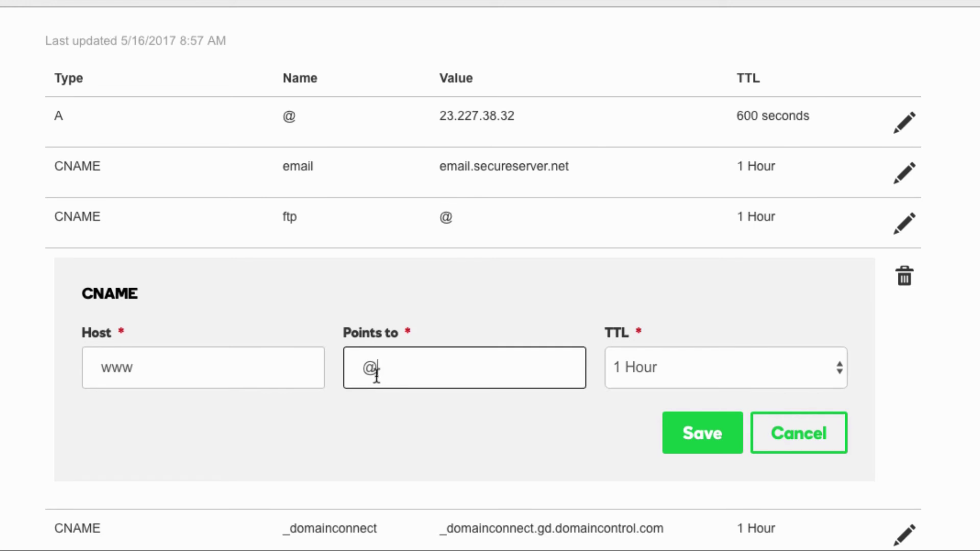
drag(377, 374, 324, 374)
key(BackSpace)
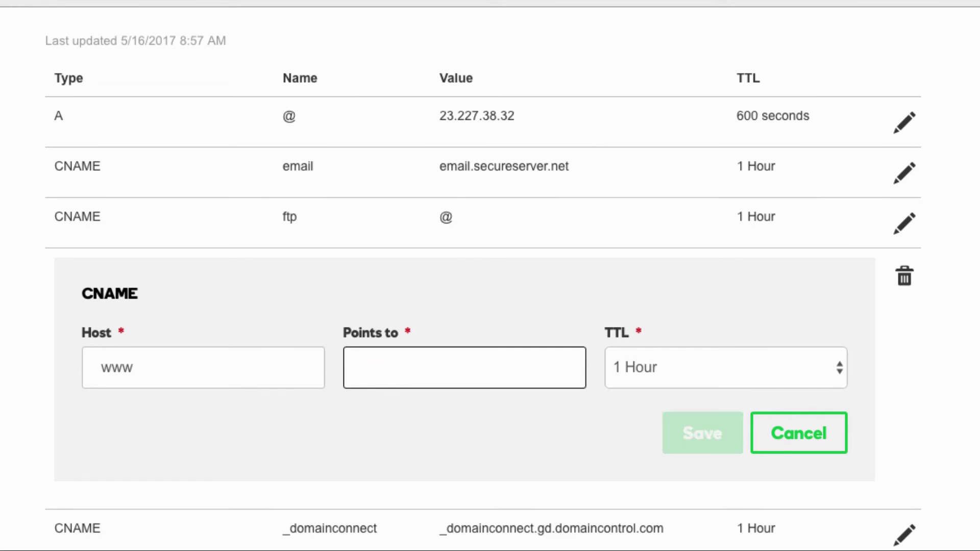
key(ctrl+v)
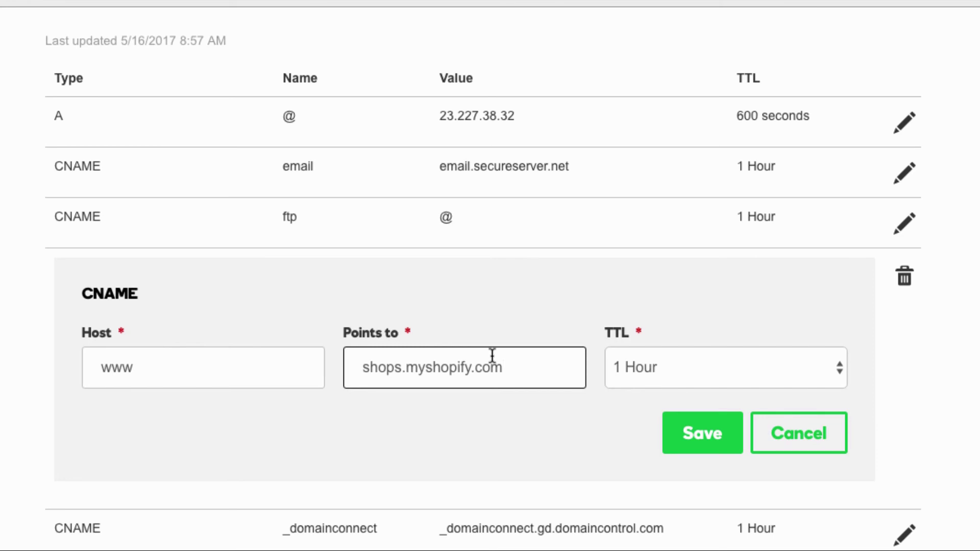
click(703, 435)
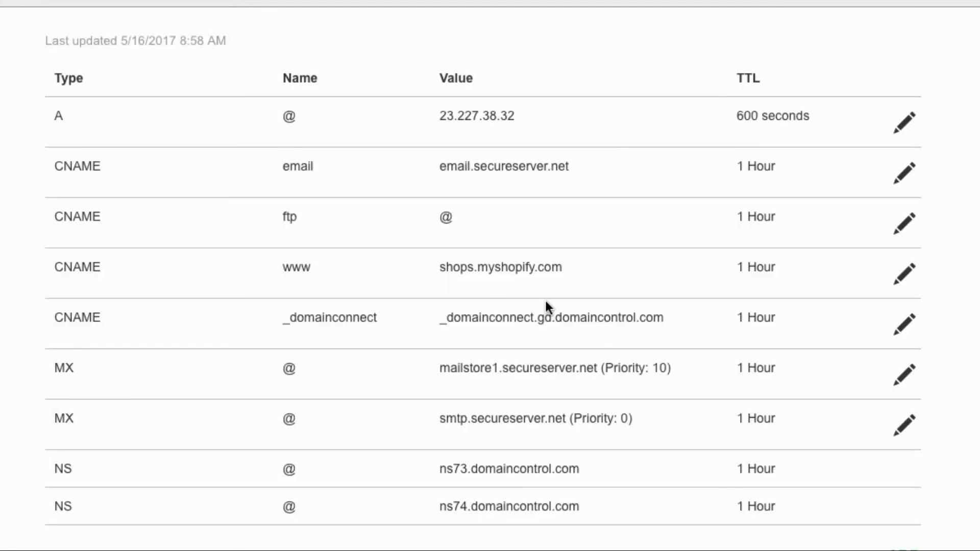
scroll(544, 298, down, 3)
scroll(544, 298, up, 3)
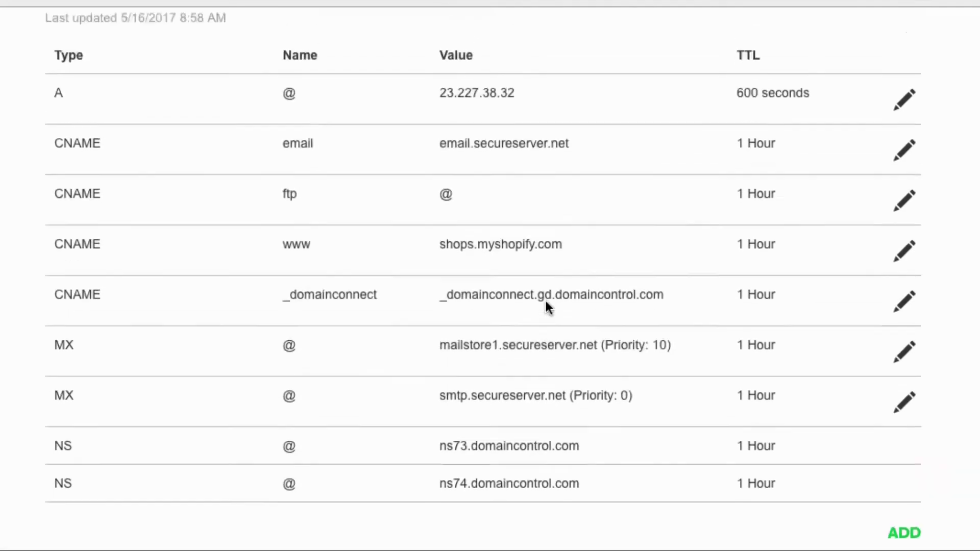
scroll(544, 298, up, 2)
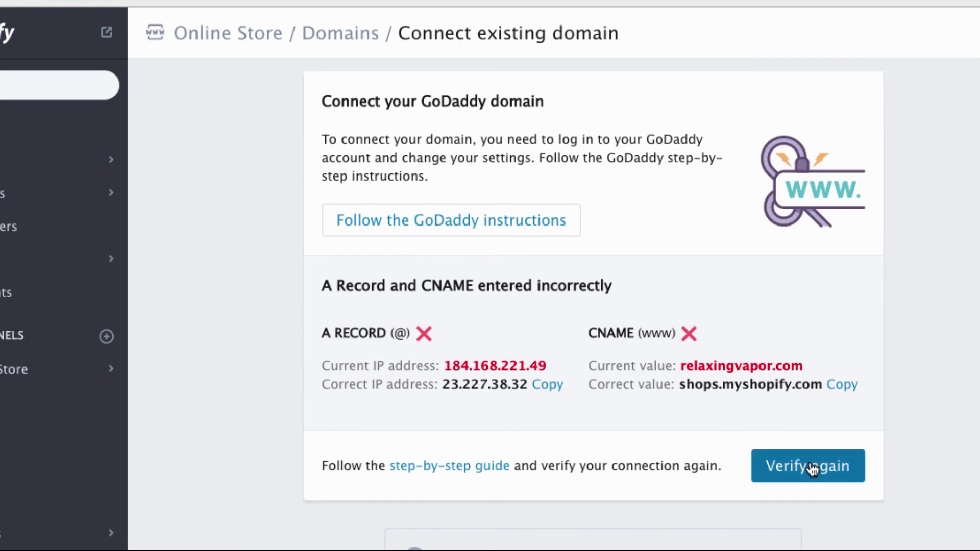
Start Shopify's connection check for relaxingvapor.com again.
click(811, 469)
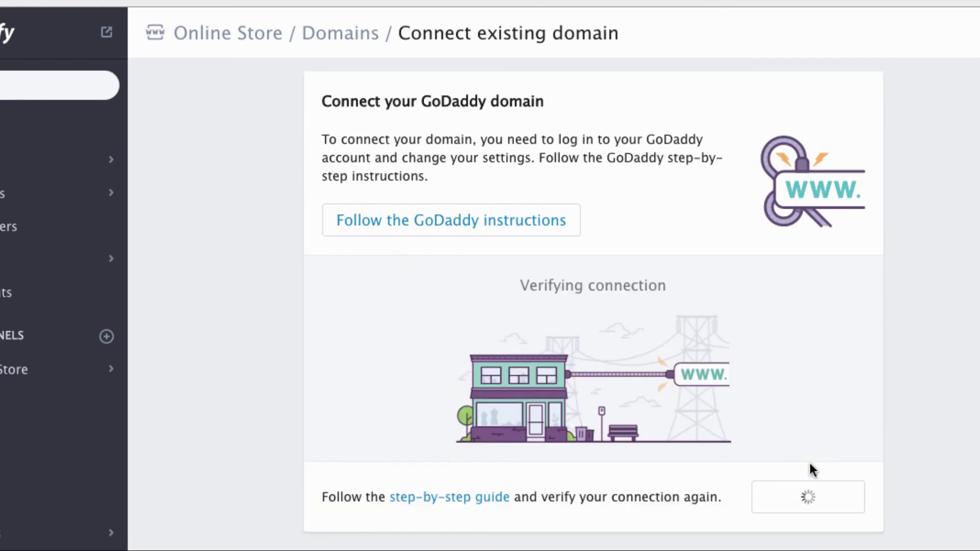